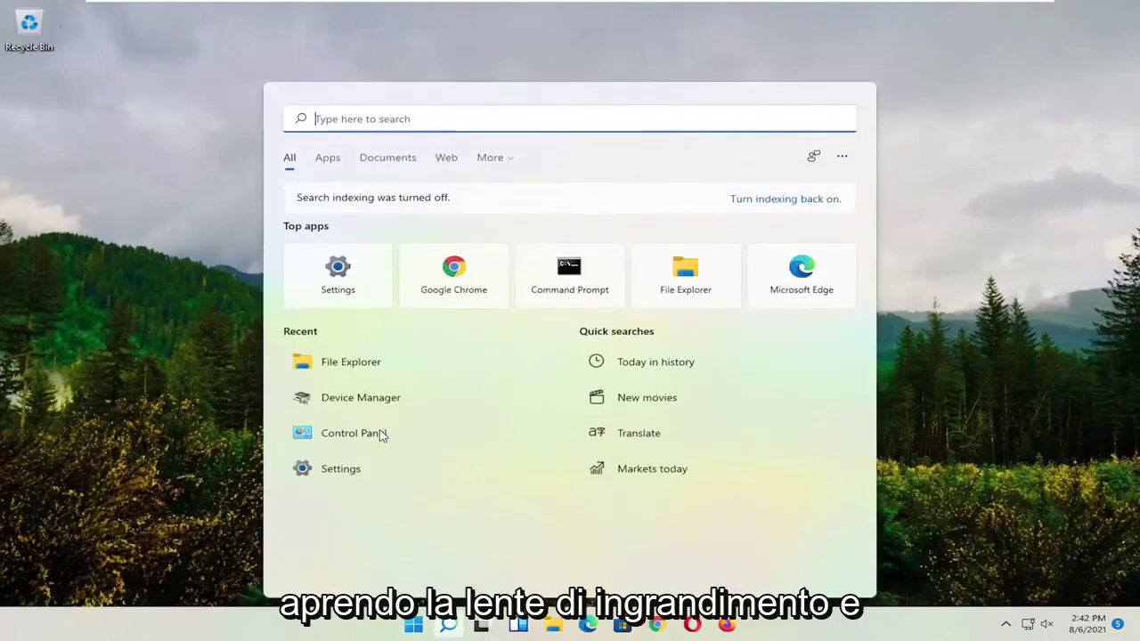
# Search 'cmd' and launch Command Prompt as administrator, approving the UAC prompt.
pyautogui.write('cmd')
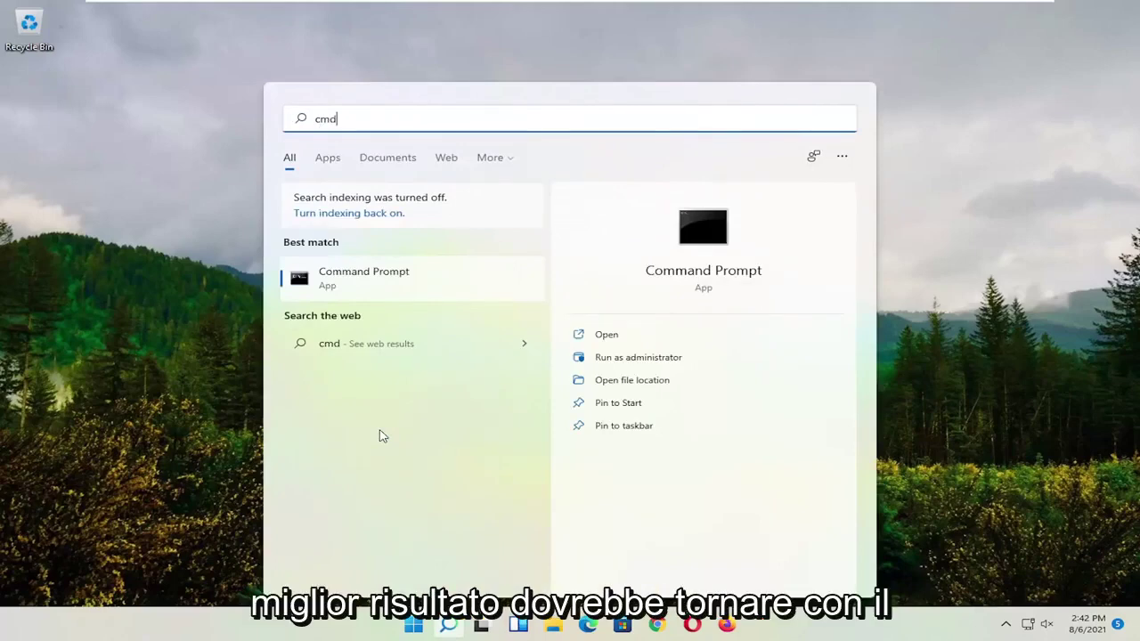
pyautogui.rightClick(349, 285)
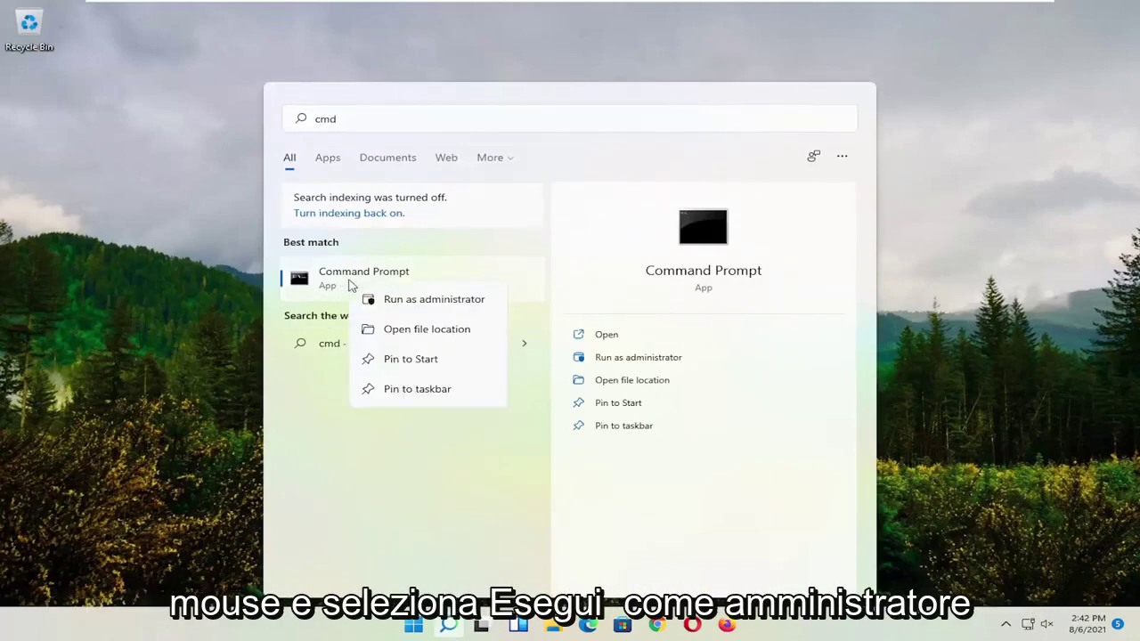
pyautogui.click(413, 303)
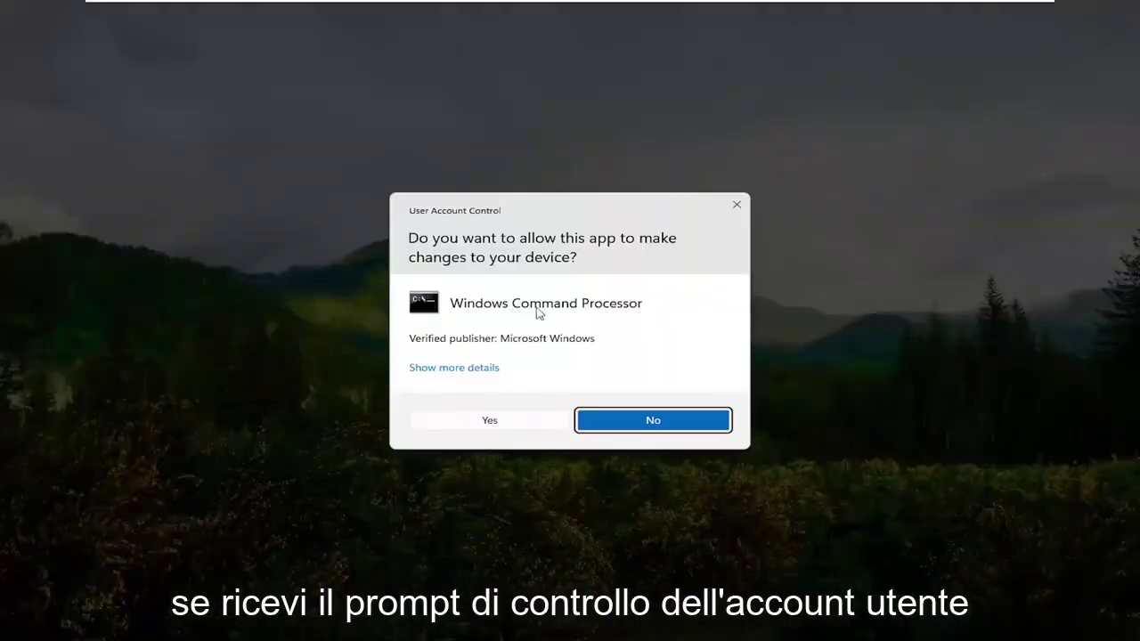
pyautogui.click(493, 423)
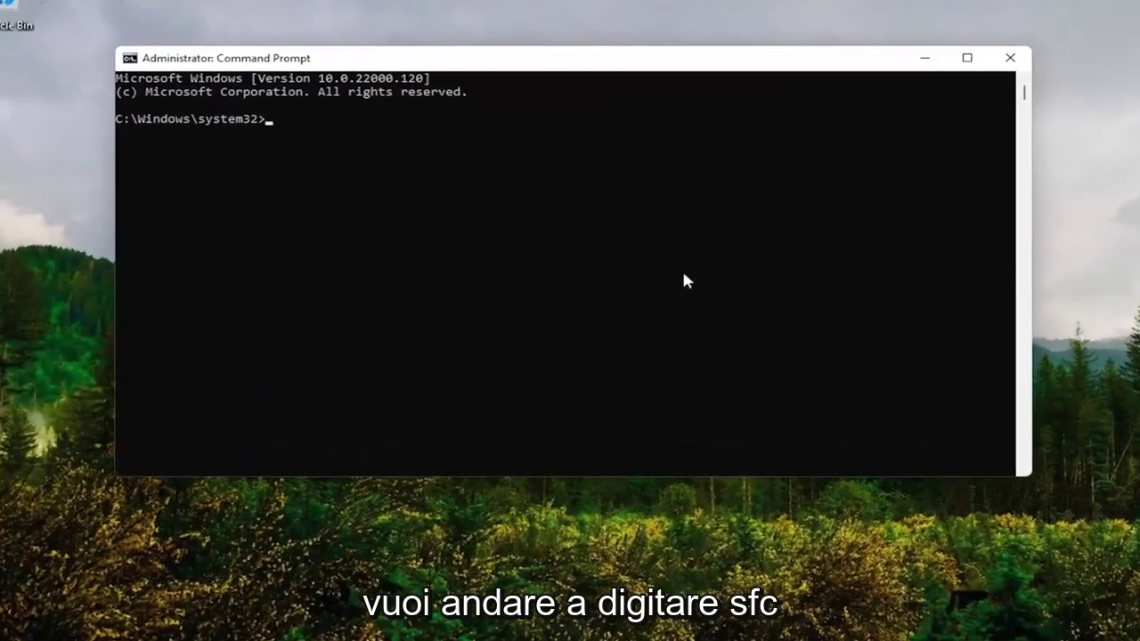
# Run 'sfc /scannow' in the elevated Command Prompt.
pyautogui.write('sfc')
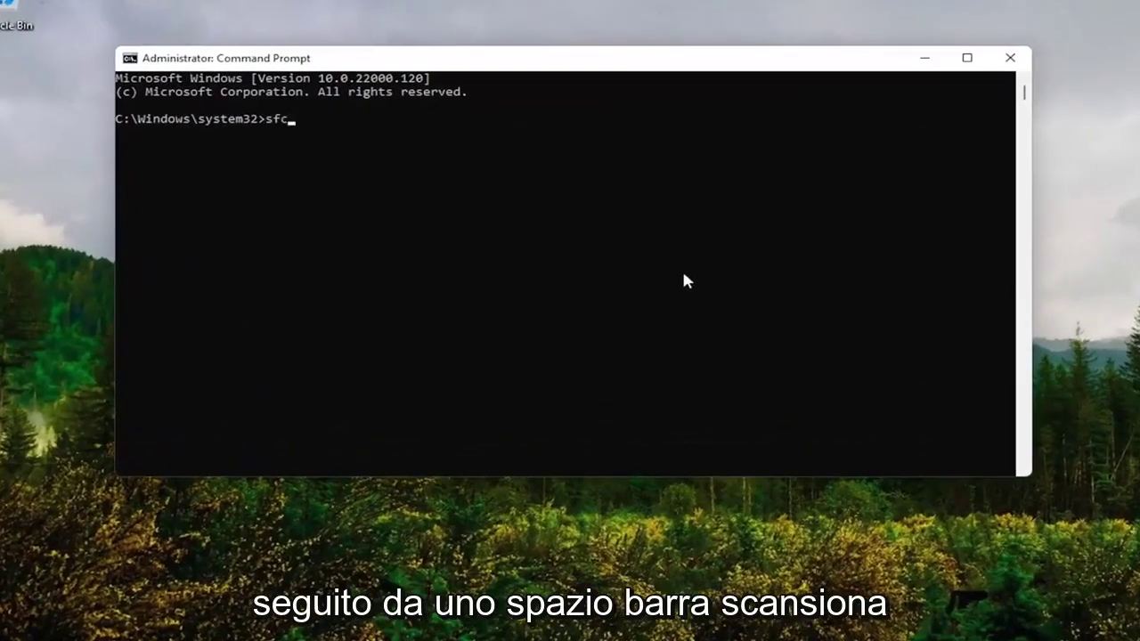
pyautogui.write(' /sca')
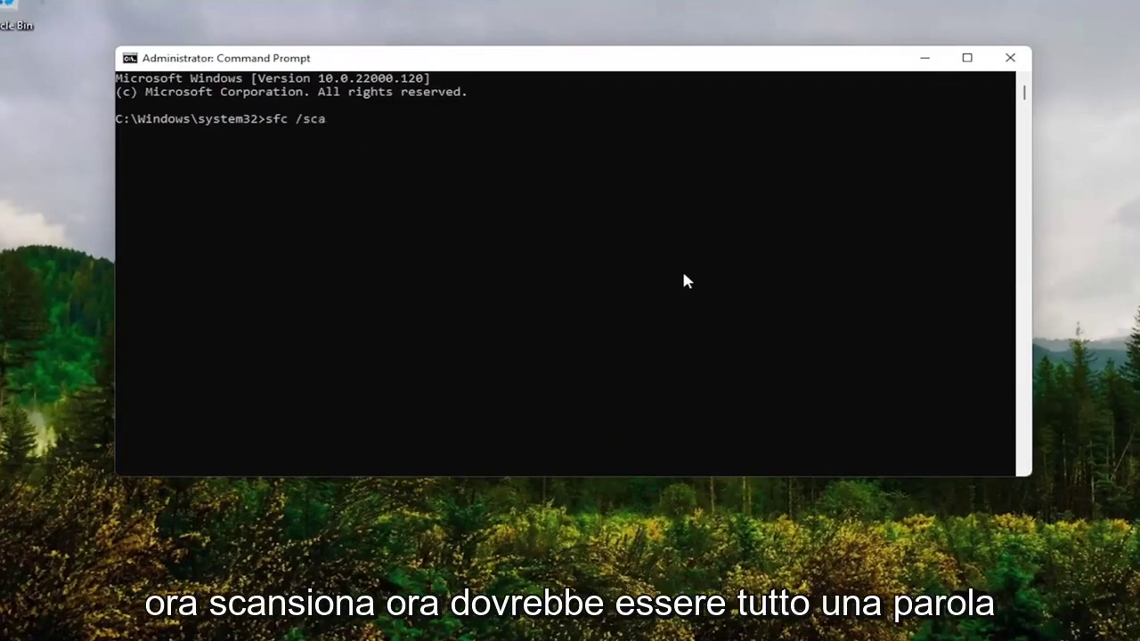
pyautogui.write('nnow')
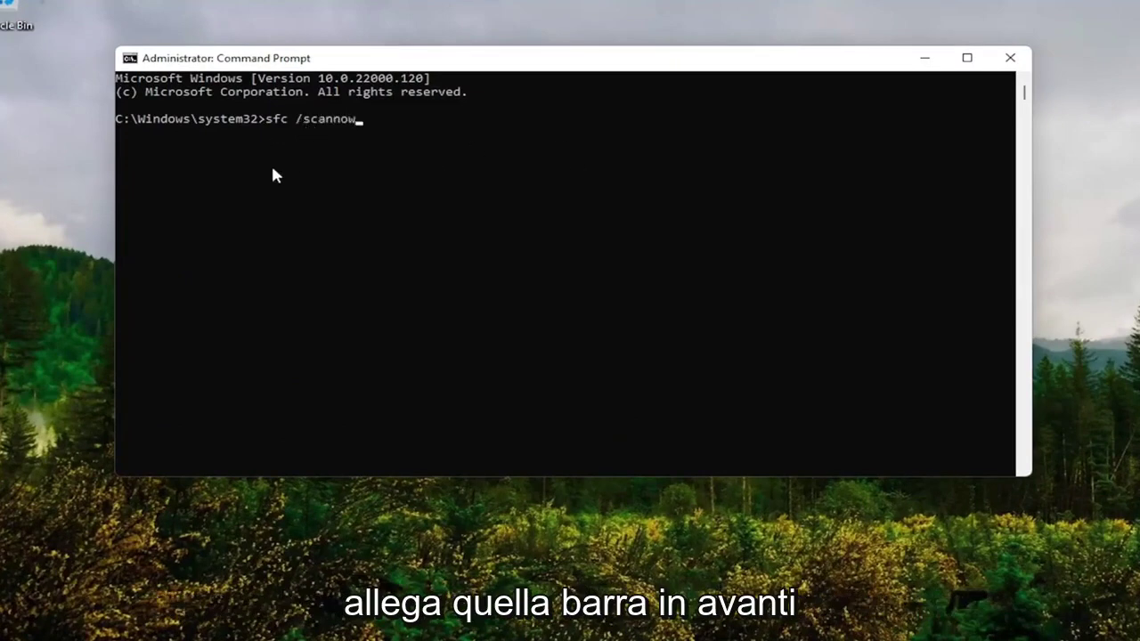
pyautogui.press('Return')
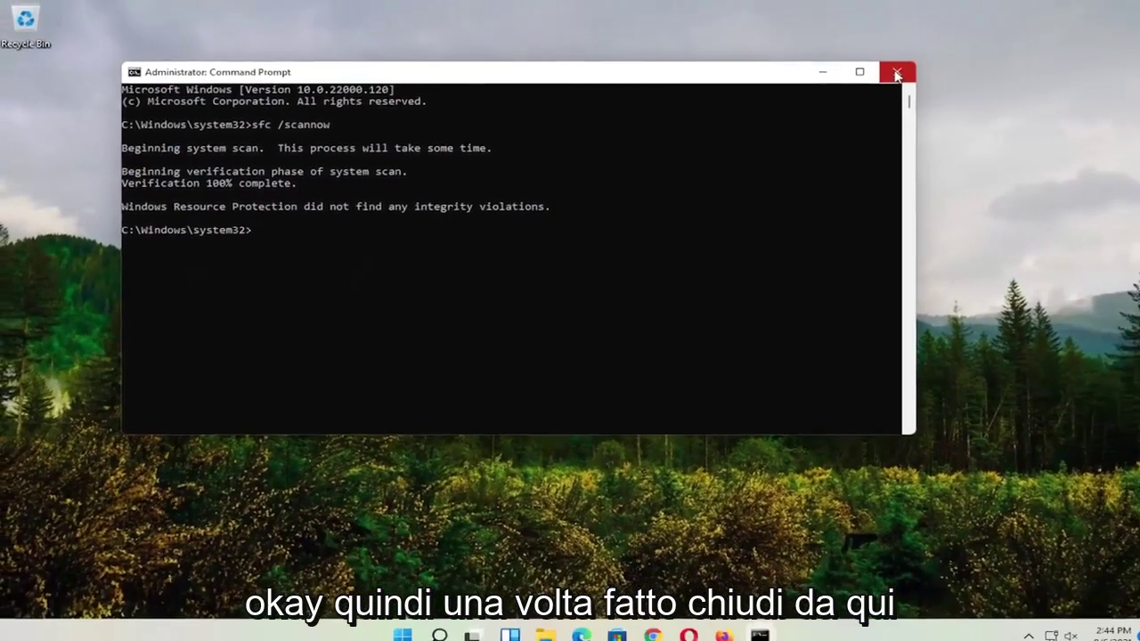
# Close the administrator Command Prompt window and bring up the Start right-click menu.
pyautogui.click(896, 71)
pyautogui.rightClick(411, 625)
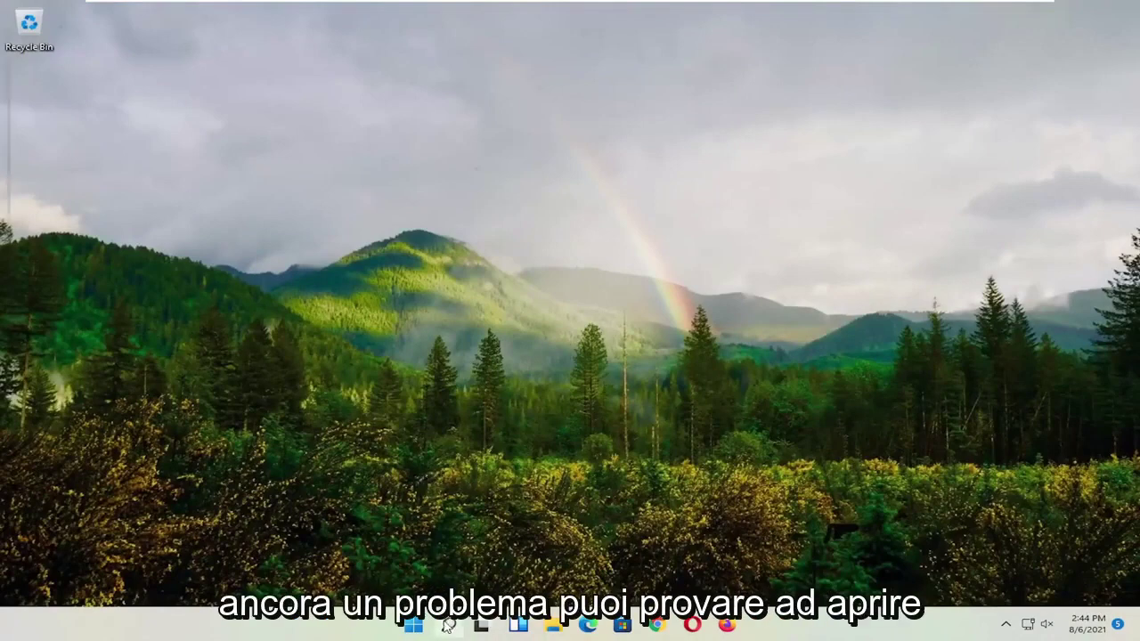
# Search 'advanced system settings' to open System Properties and centre the dialog.
pyautogui.click(448, 626)
pyautogui.write('adv')
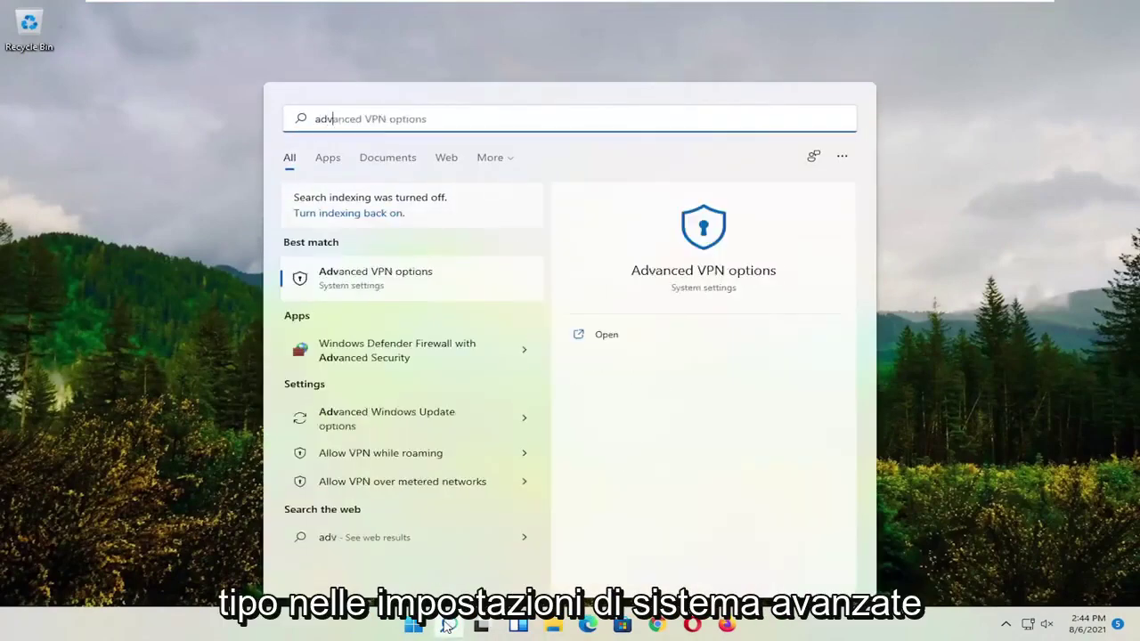
pyautogui.write('anced system s')
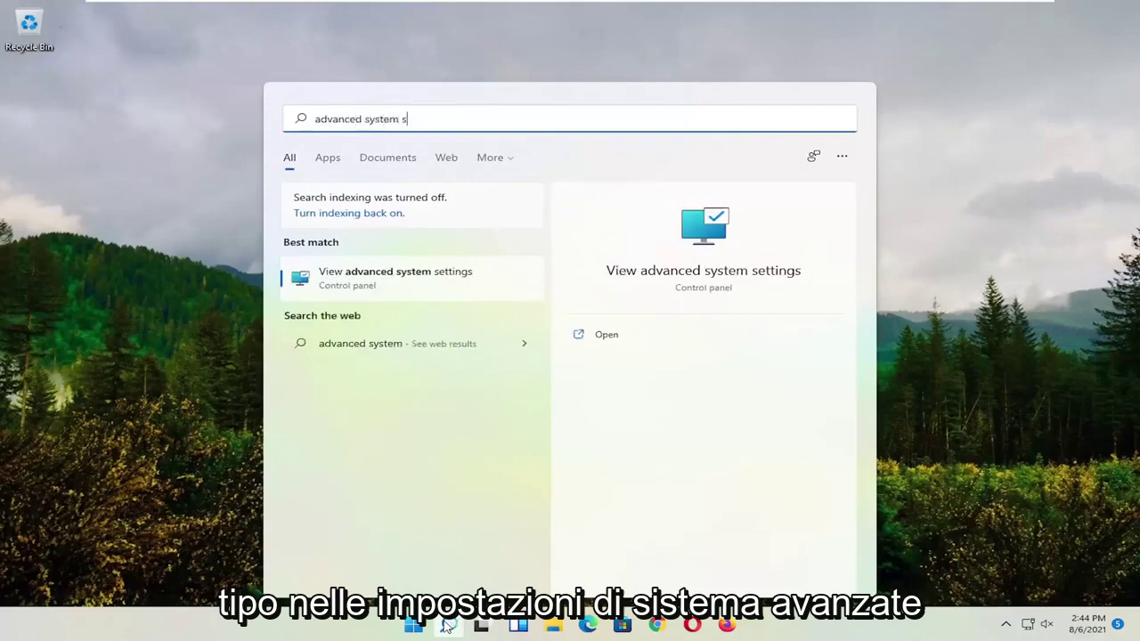
pyautogui.write('ettings')
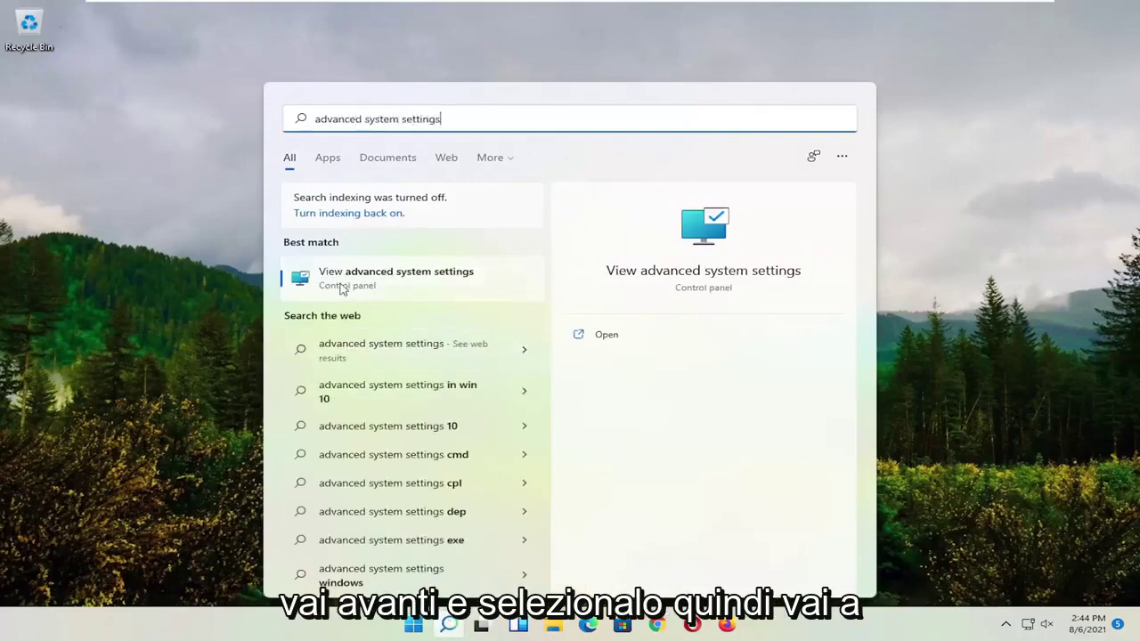
pyautogui.click(342, 282)
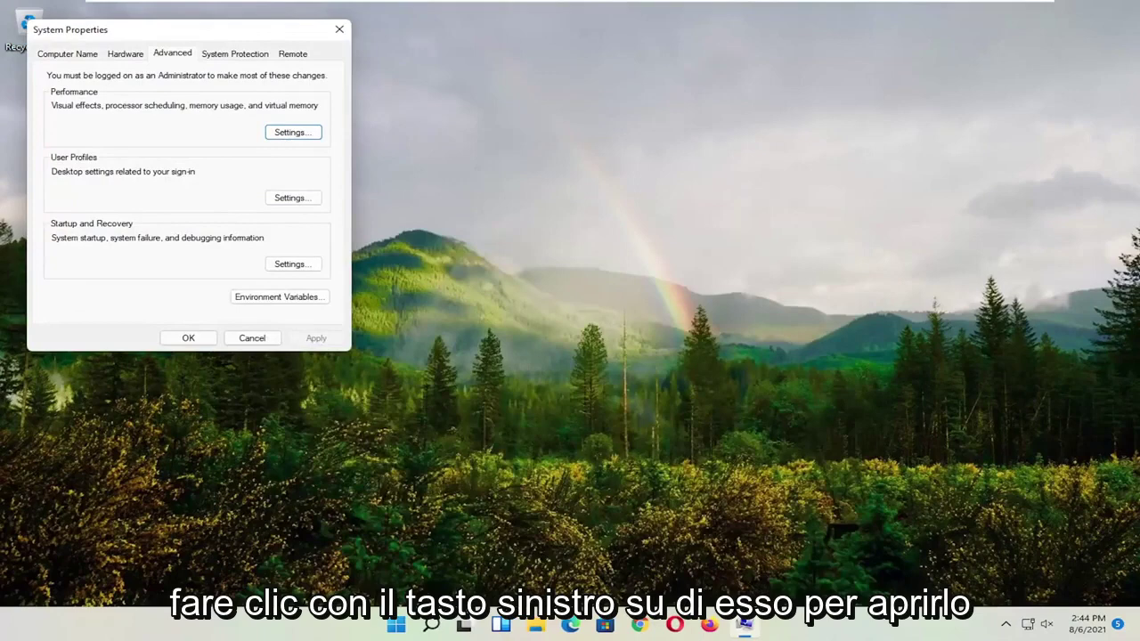
pyautogui.moveTo(142, 36); pyautogui.dragTo(454, 142)
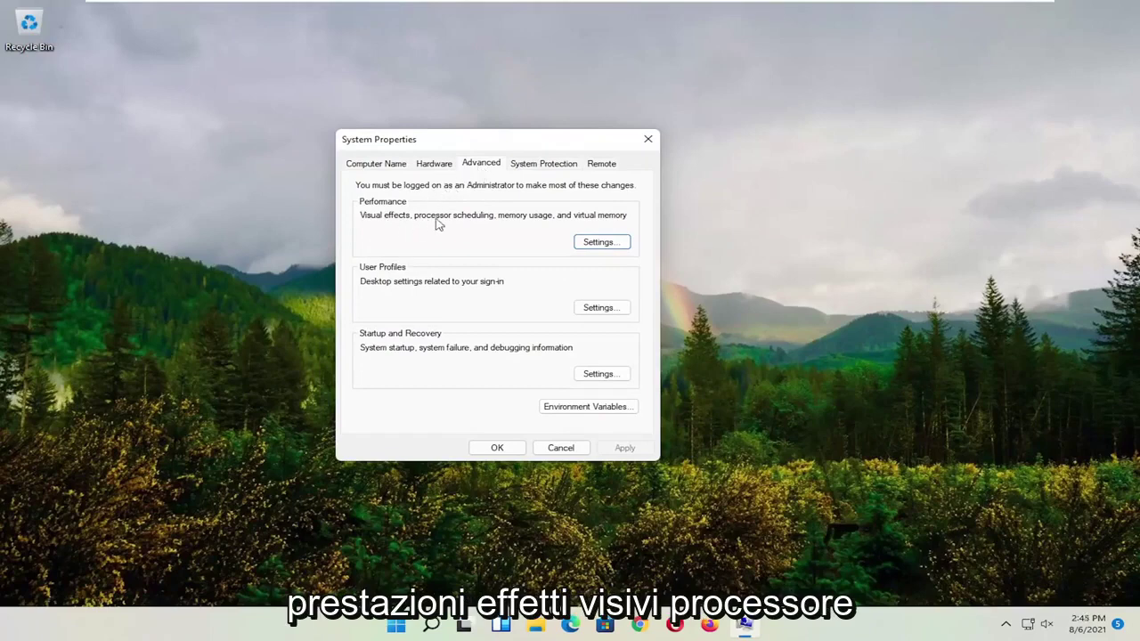
# In Performance Options, set DEP to all programs and services except those selected.
pyautogui.click(601, 243)
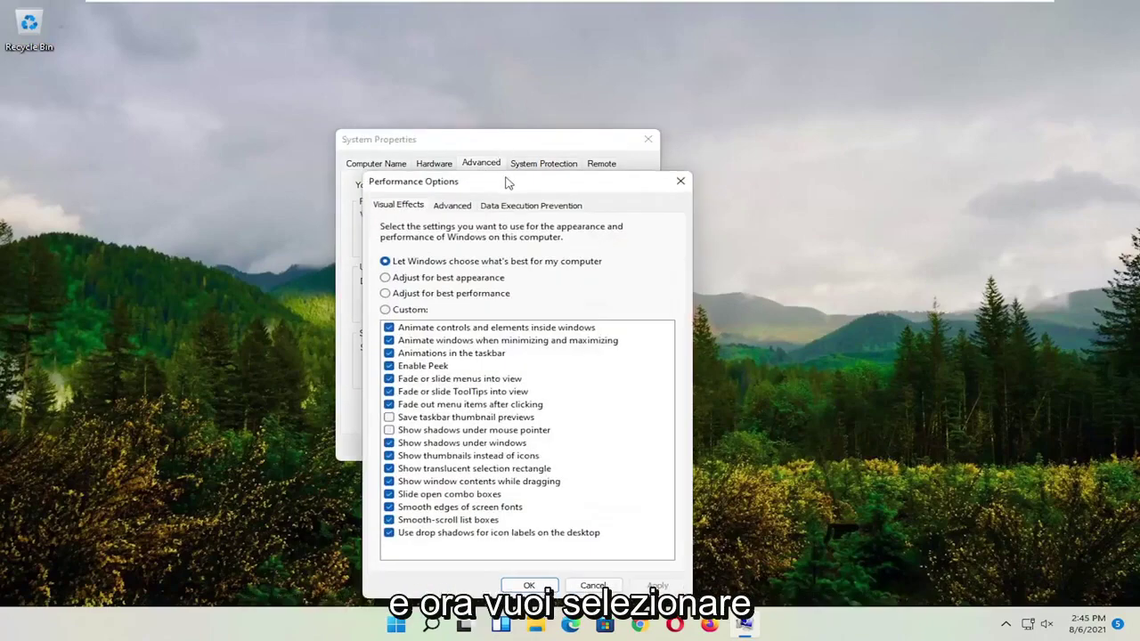
pyautogui.moveTo(504, 180); pyautogui.dragTo(476, 94)
pyautogui.click(502, 117)
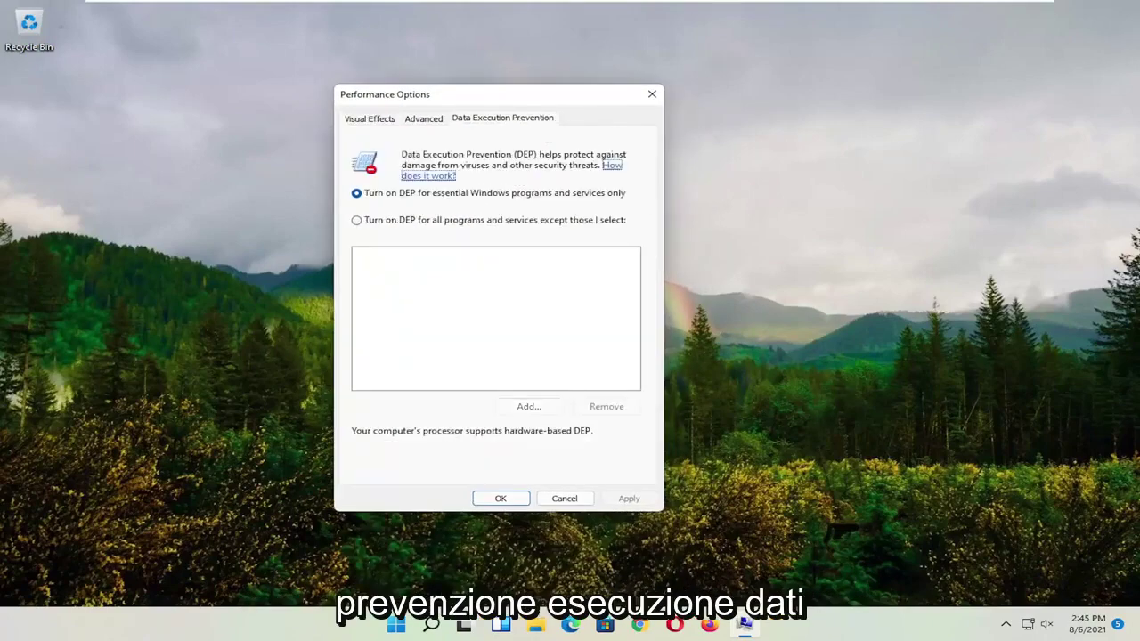
pyautogui.click(359, 221)
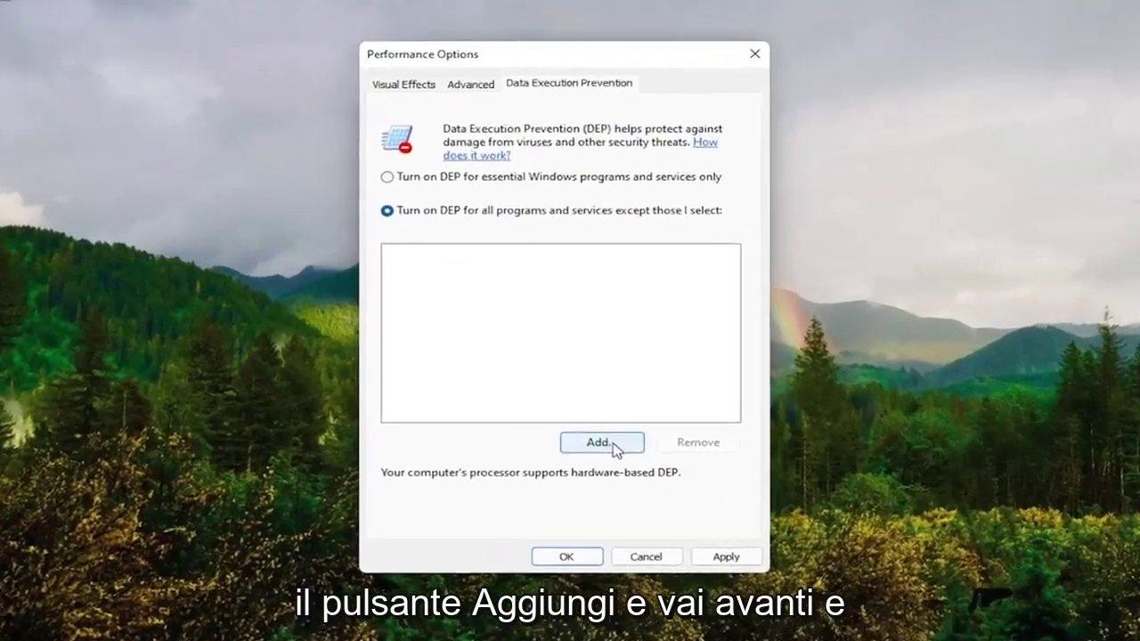
# Try adding C:\Program Files\iPod\bin\iPodService as a DEP exception, triggering the 64-bit refusal.
pyautogui.click(574, 427)
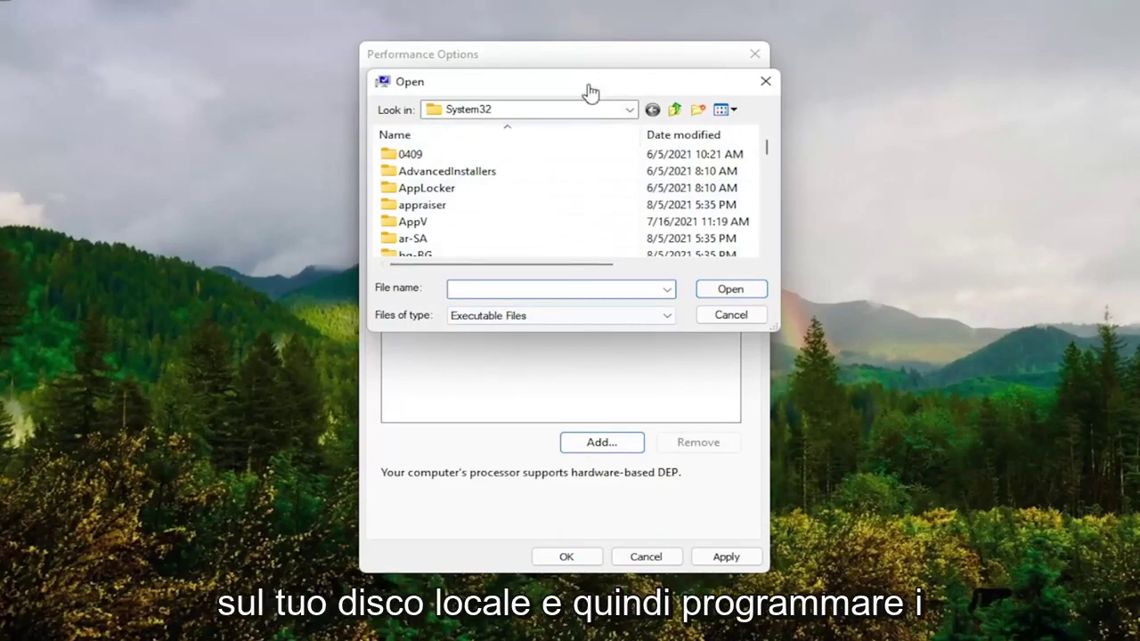
pyautogui.click(629, 108)
pyautogui.click(499, 133)
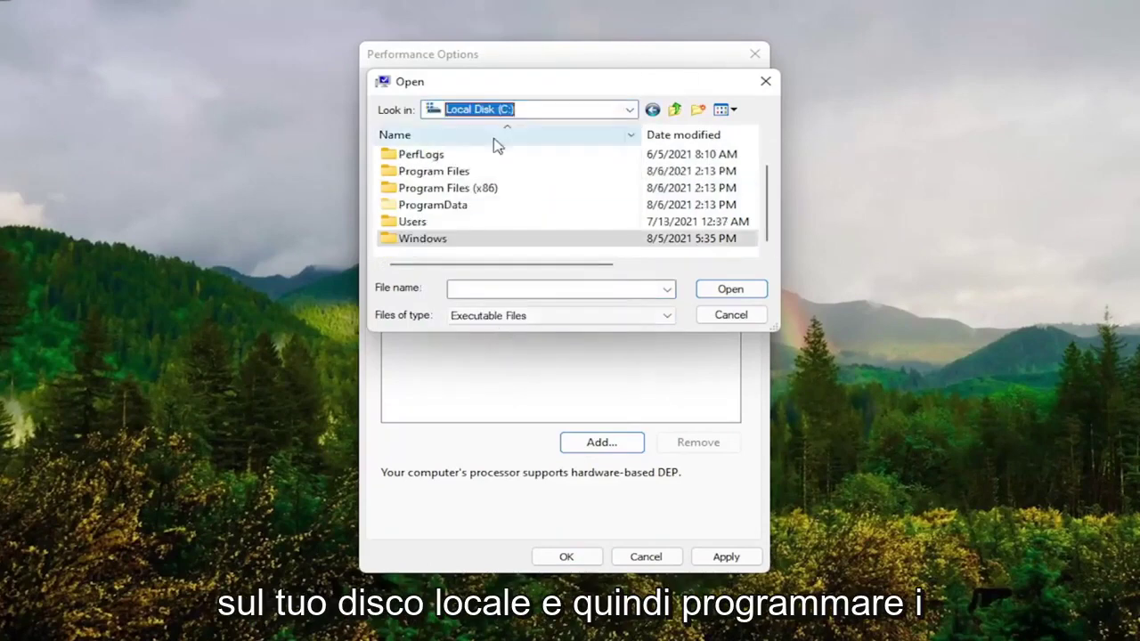
pyautogui.doubleClick(434, 175)
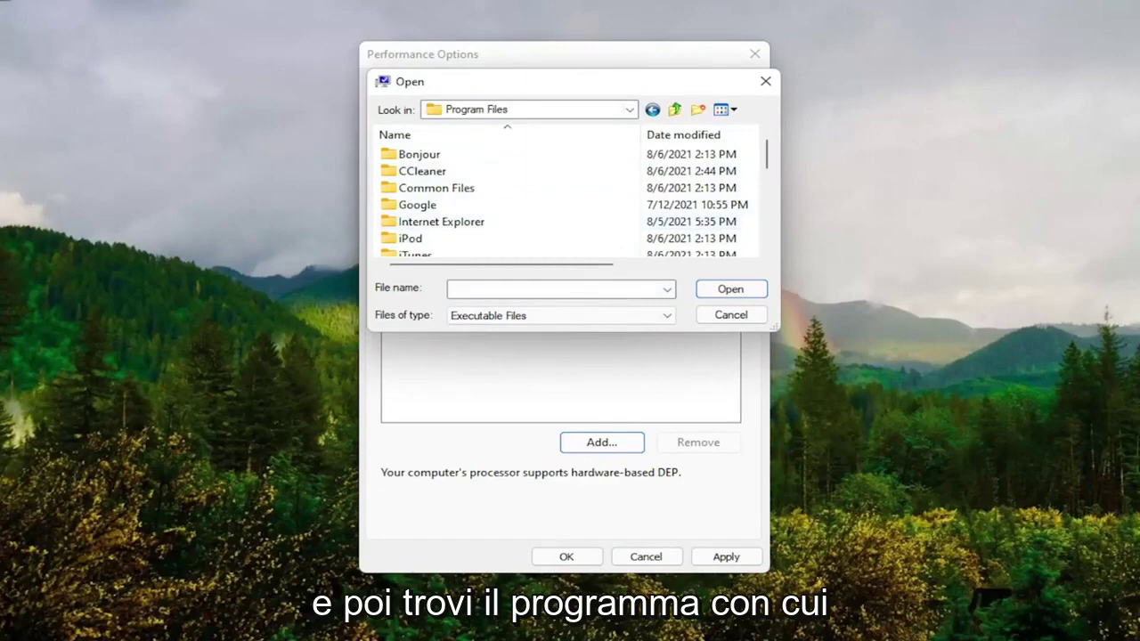
pyautogui.click(434, 206)
pyautogui.doubleClick(428, 238)
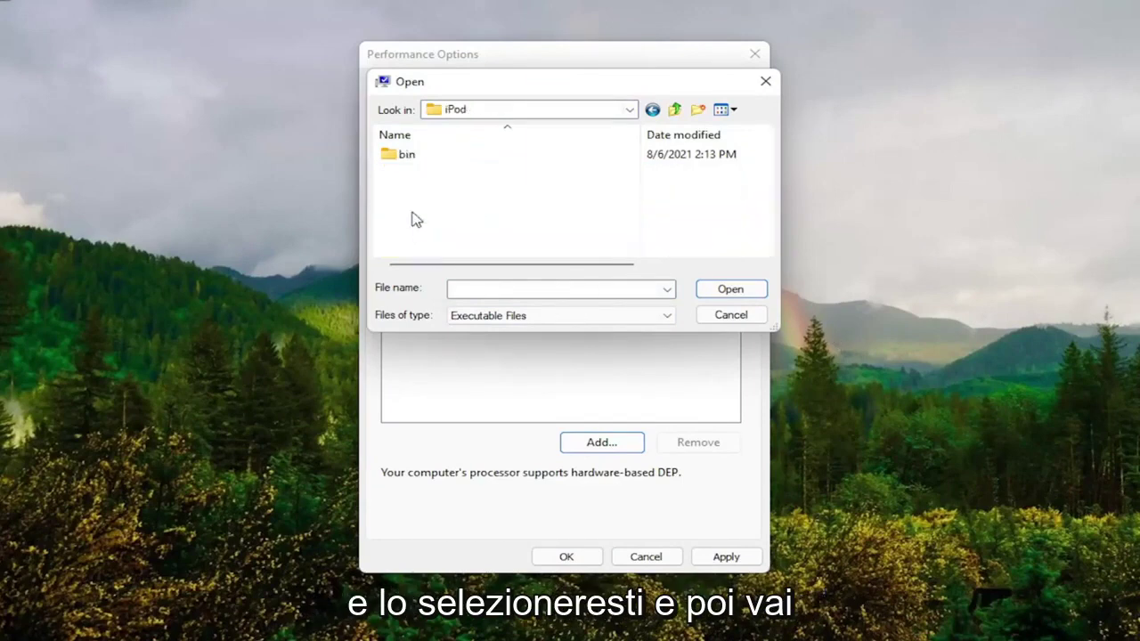
pyautogui.doubleClick(412, 156)
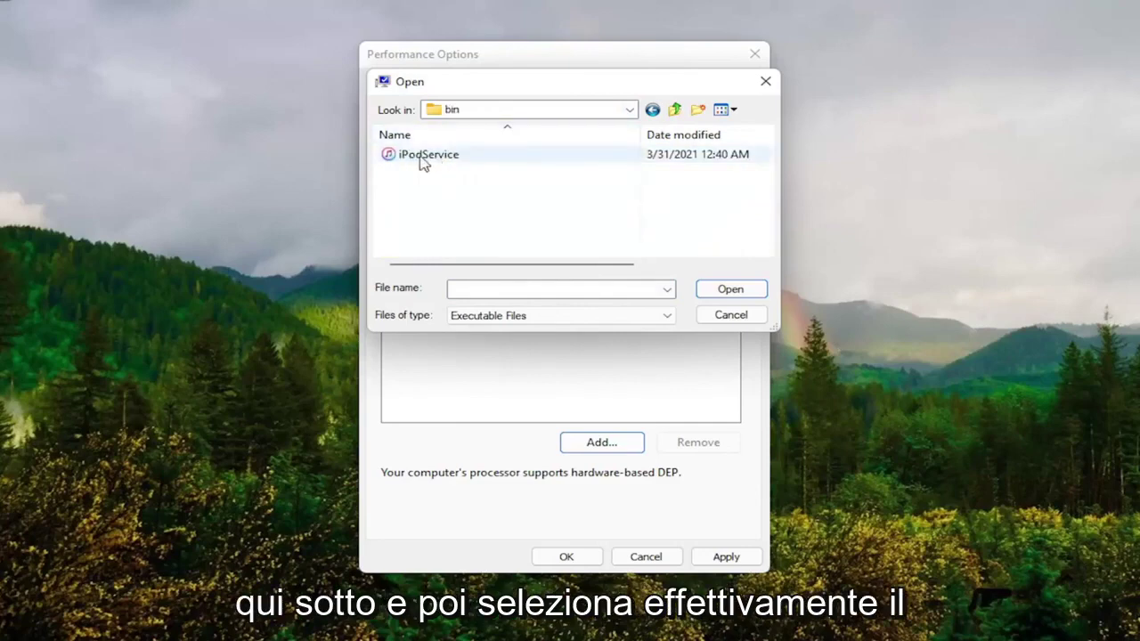
pyautogui.click(424, 160)
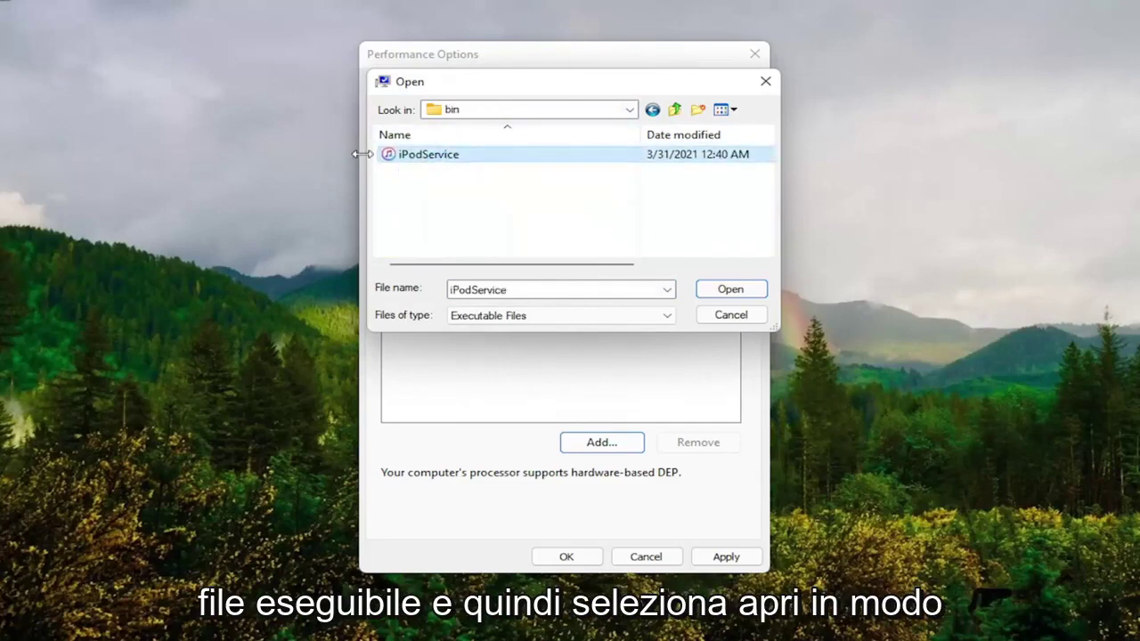
pyautogui.click(751, 296)
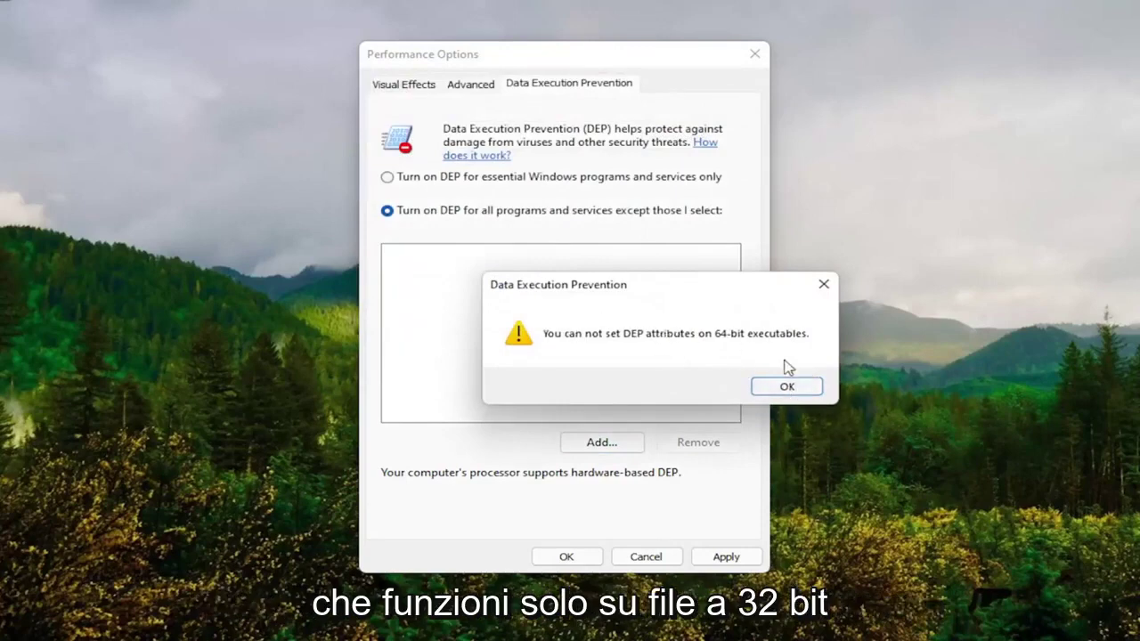
# Acknowledge the 64-bit DEP warning and close Performance Options and System Properties.
pyautogui.click(791, 387)
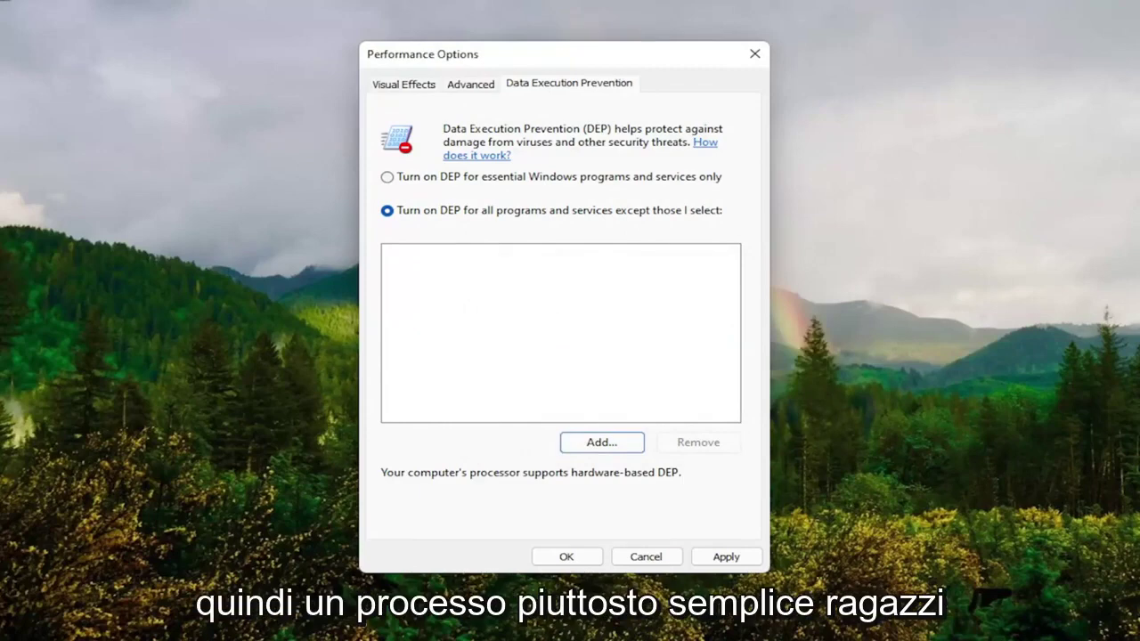
pyautogui.click(754, 54)
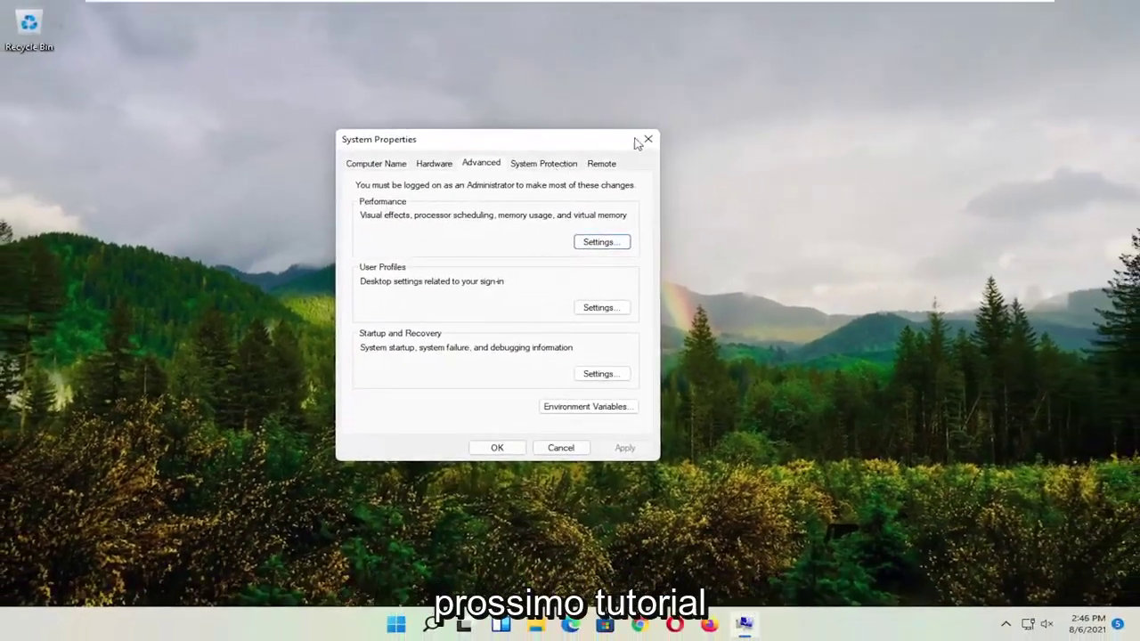
pyautogui.click(657, 137)
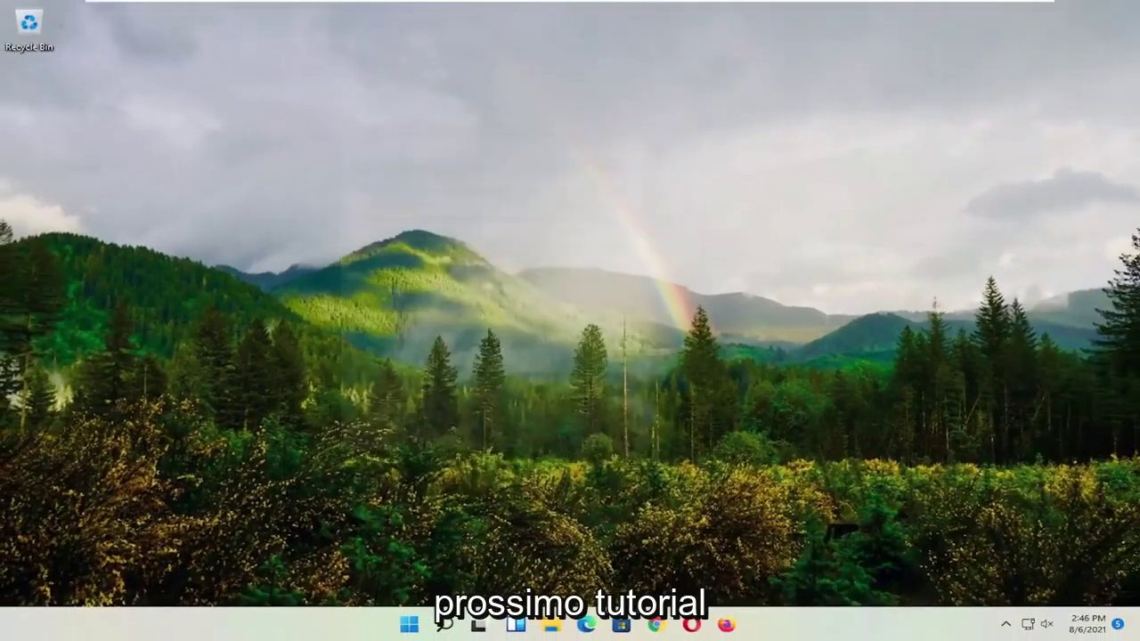